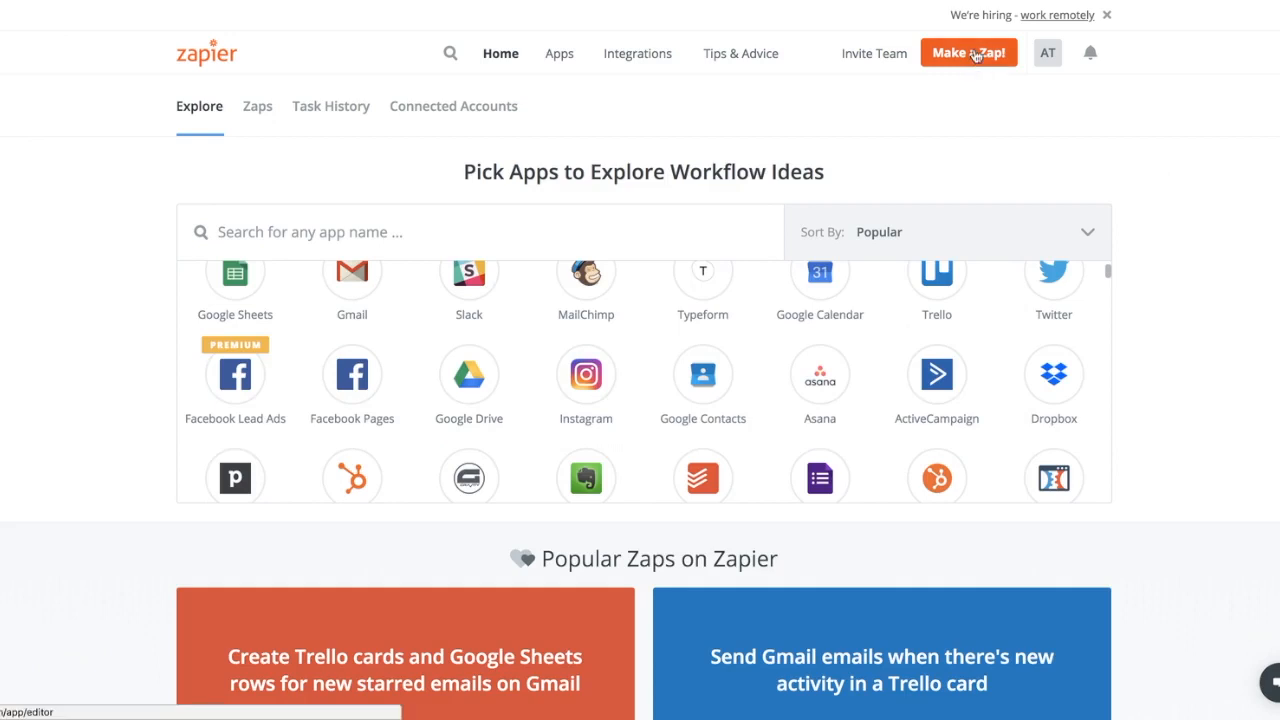
Create a new Zap and choose MailChimp as its trigger app.
{"action": "left_click", "coordinate": [968, 53]}
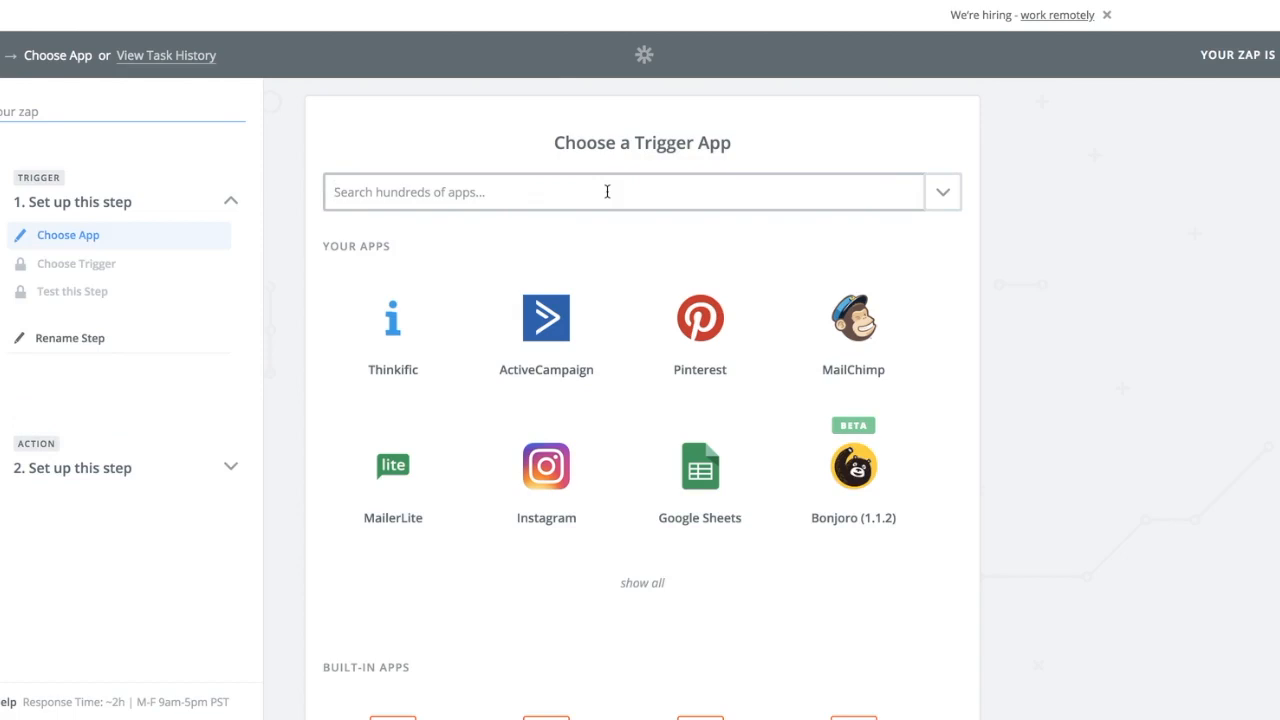
{"action": "left_click", "coordinate": [565, 192]}
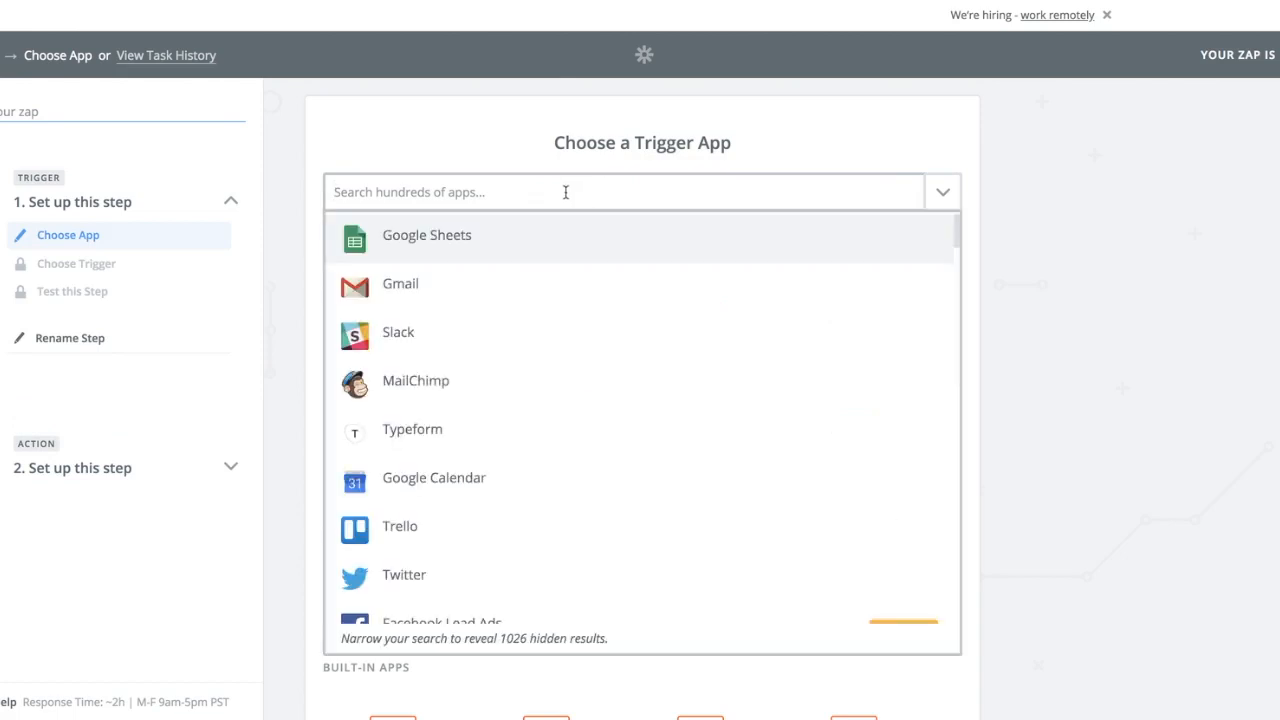
{"action": "type", "text": "mail"}
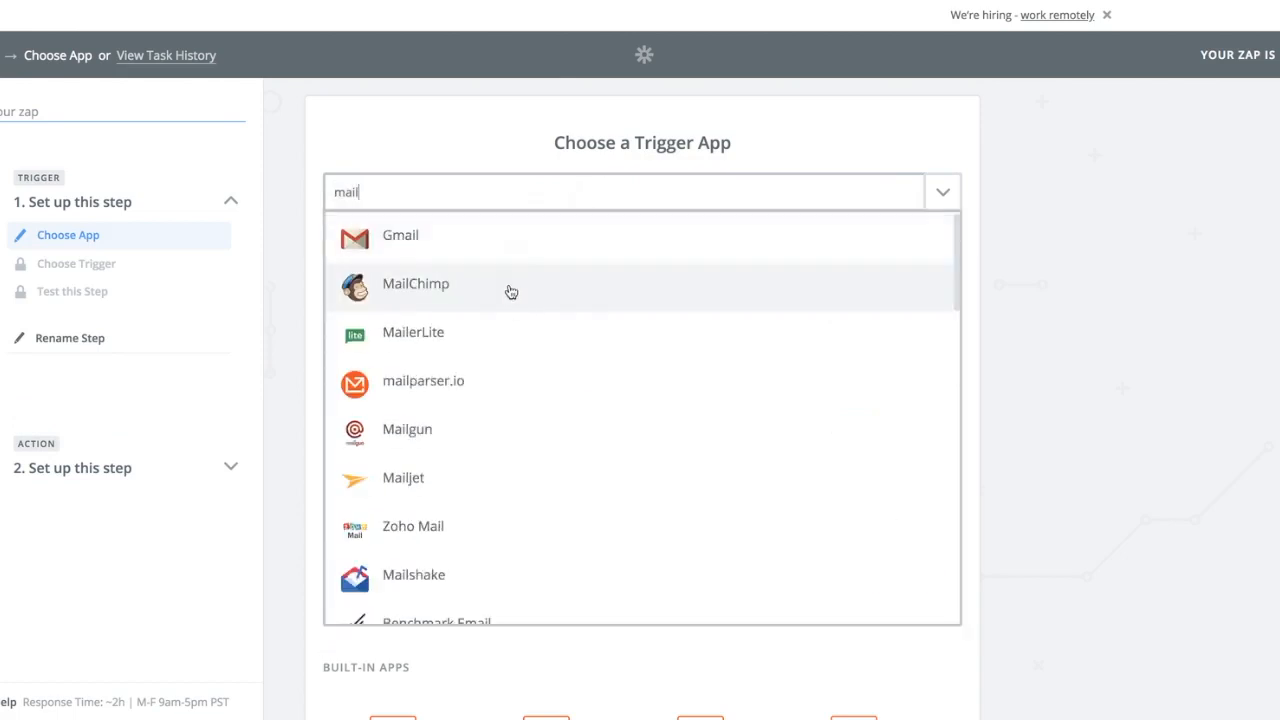
{"action": "left_click", "coordinate": [510, 291]}
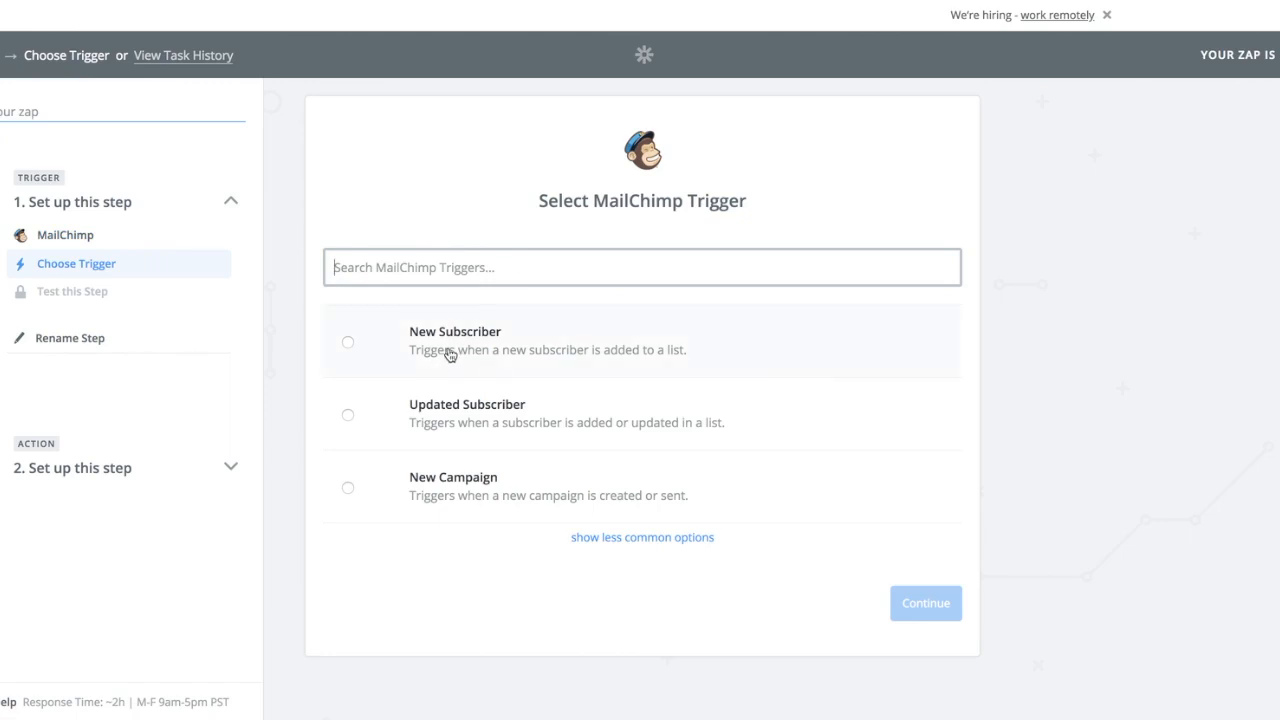
Reveal the less common MailChimp triggers, select New Subscriber as the trigger, and save it.
{"action": "left_click", "coordinate": [606, 540]}
{"action": "scroll", "coordinate": [528, 468], "scroll_direction": "down", "scroll_amount": 3}
{"action": "scroll", "coordinate": [528, 468], "scroll_direction": "up", "scroll_amount": 3}
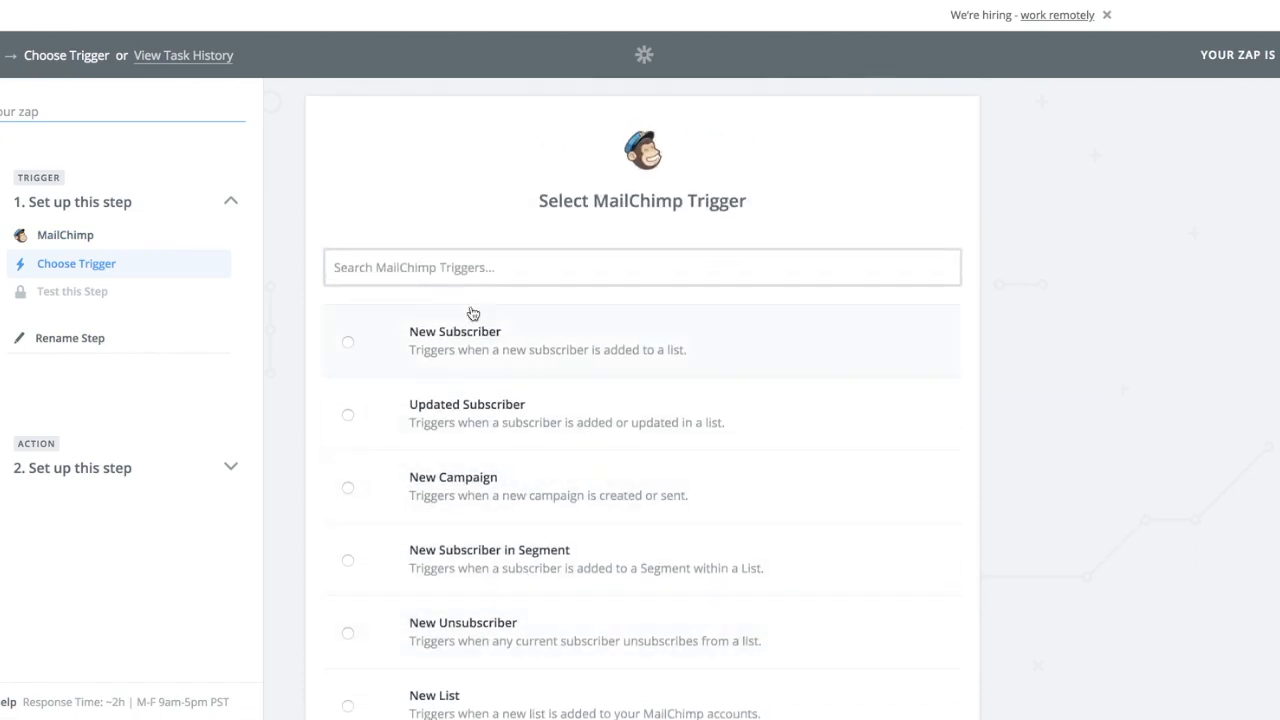
{"action": "left_click", "coordinate": [465, 335]}
{"action": "scroll", "coordinate": [820, 355], "scroll_direction": "down", "scroll_amount": 3}
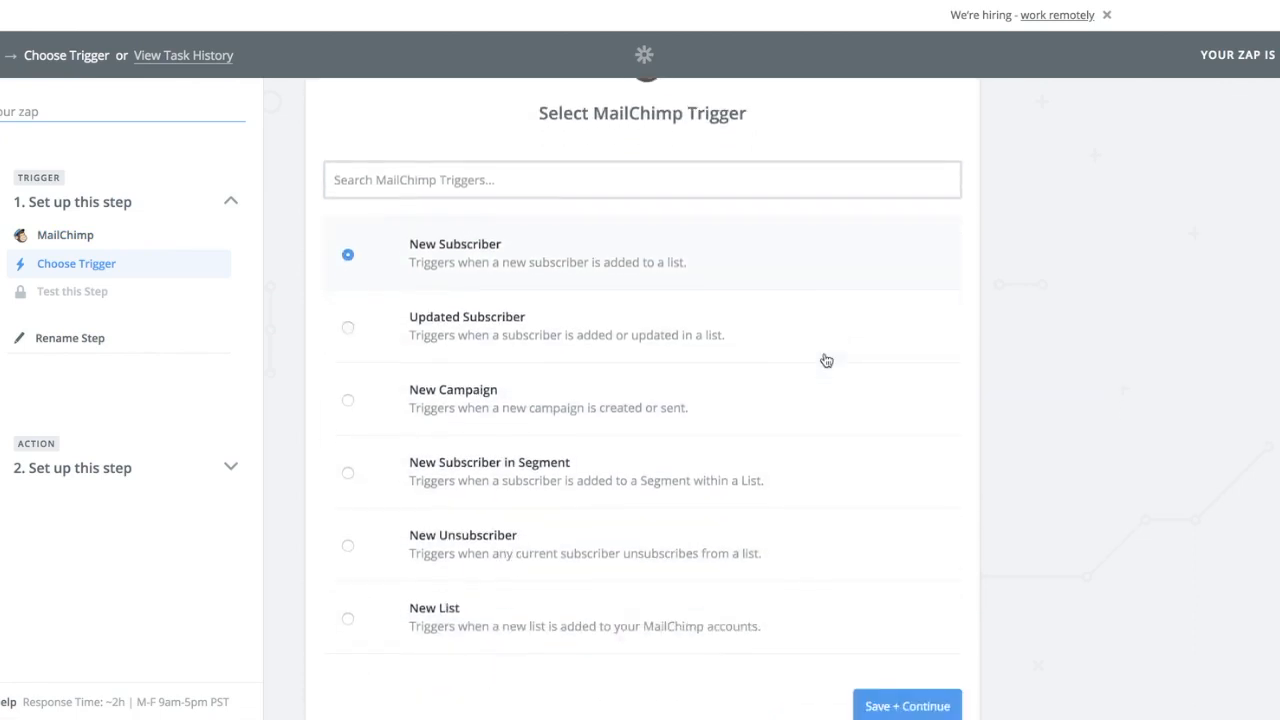
{"action": "left_click", "coordinate": [927, 652]}
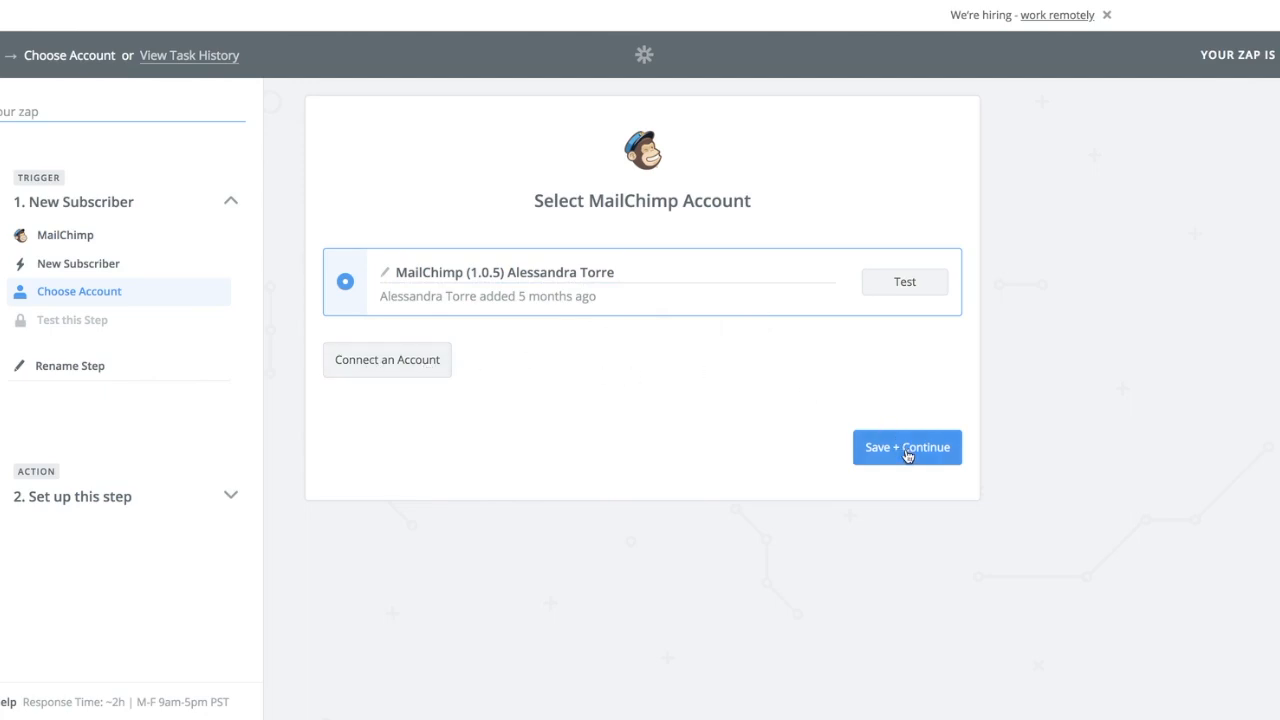
Using the connected MailChimp account, set the trigger's list to Newsletter and test it by fetching an existing subscriber.
{"action": "left_click", "coordinate": [906, 452]}
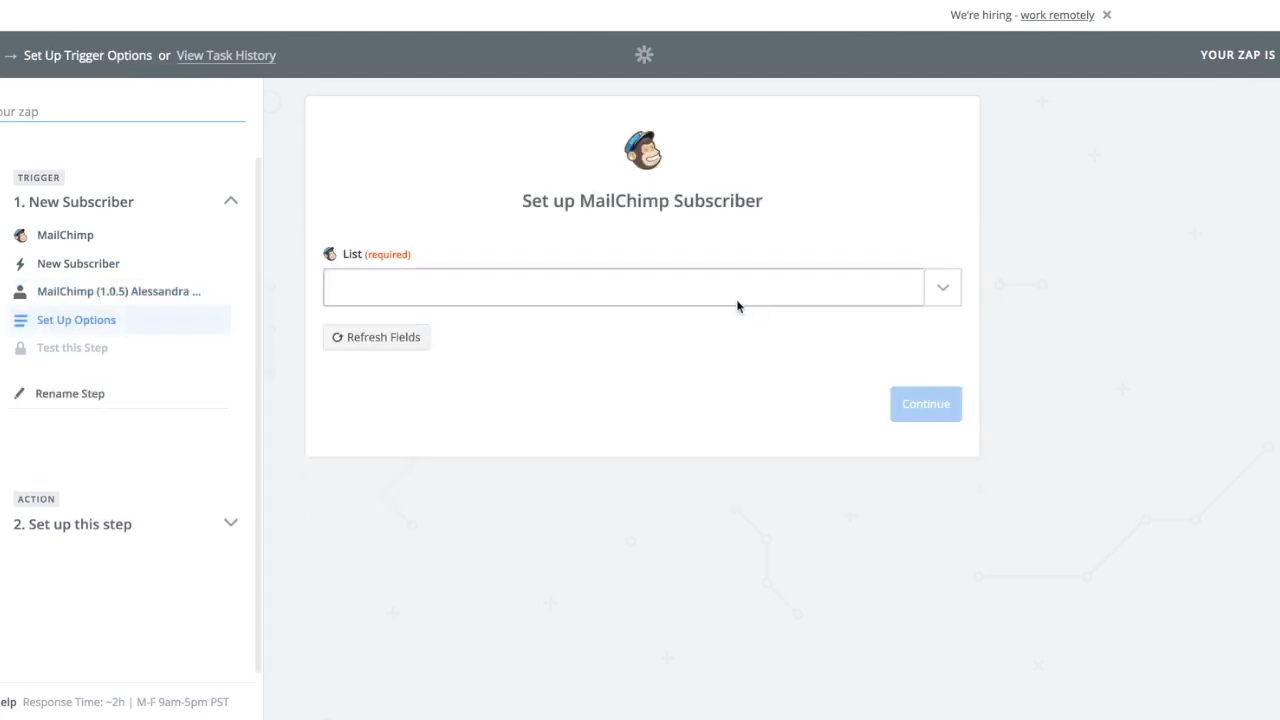
{"action": "left_click", "coordinate": [944, 290]}
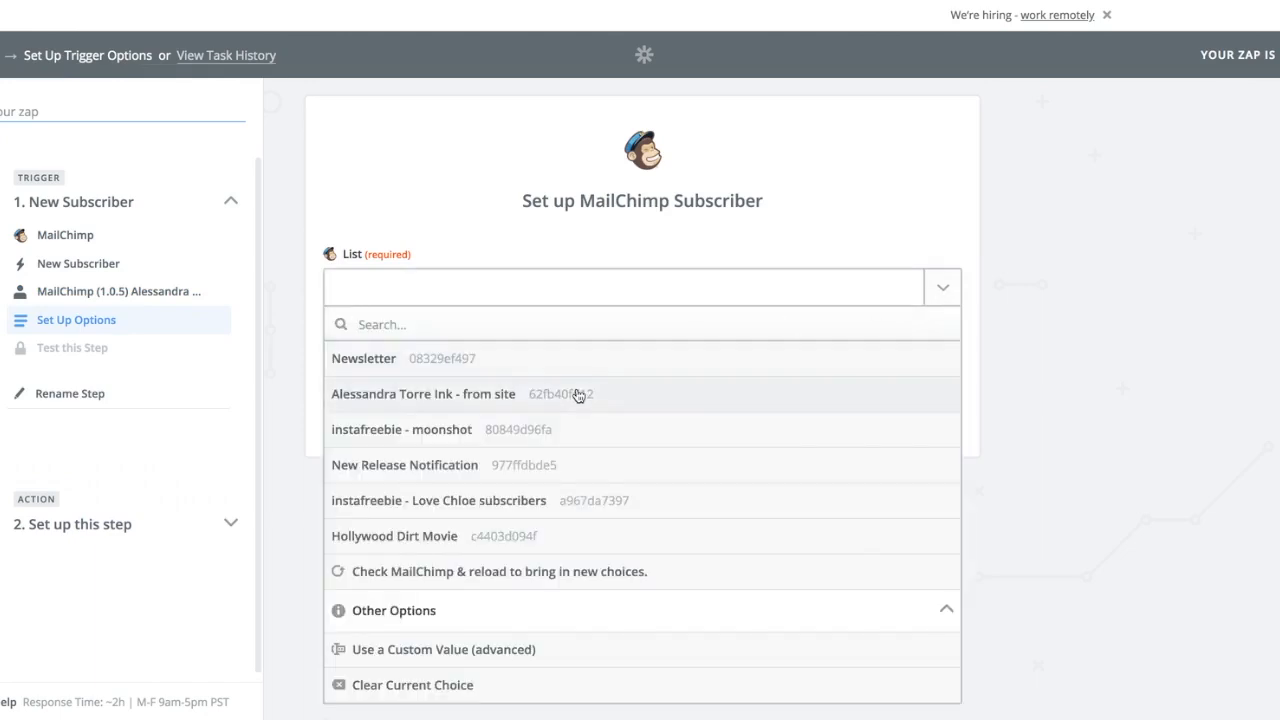
{"action": "left_click", "coordinate": [447, 364]}
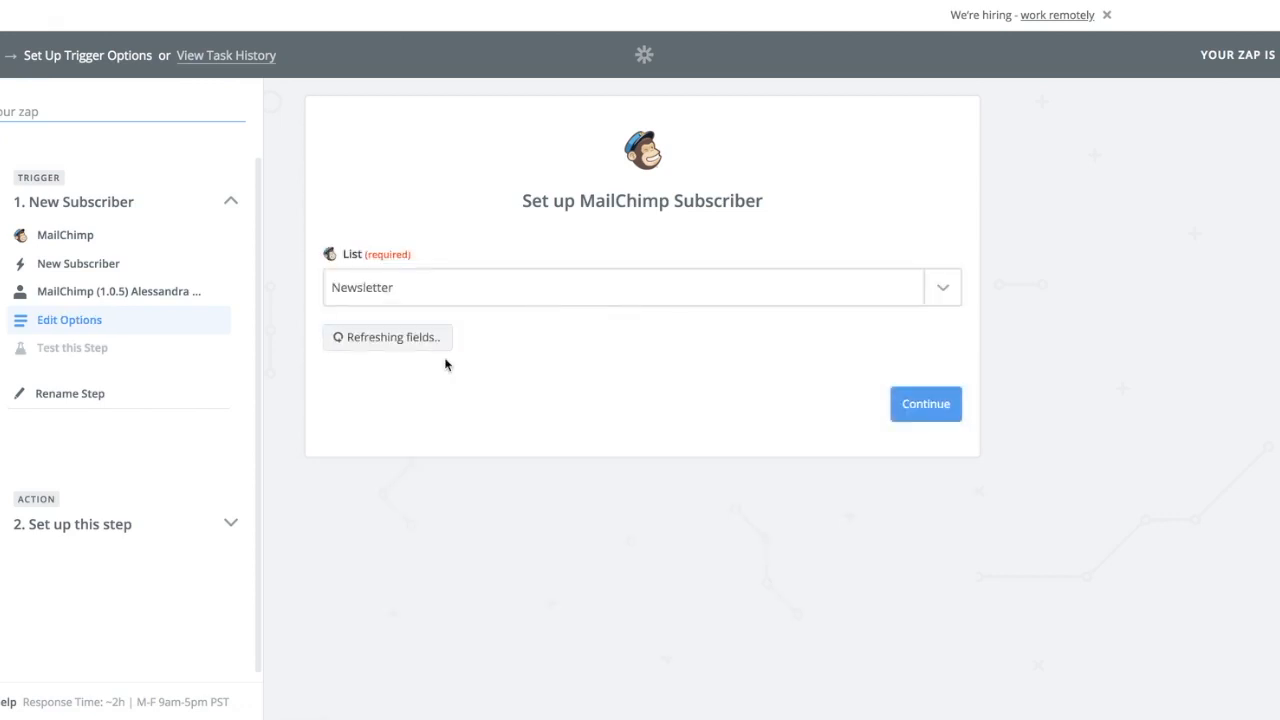
{"action": "left_click", "coordinate": [938, 410]}
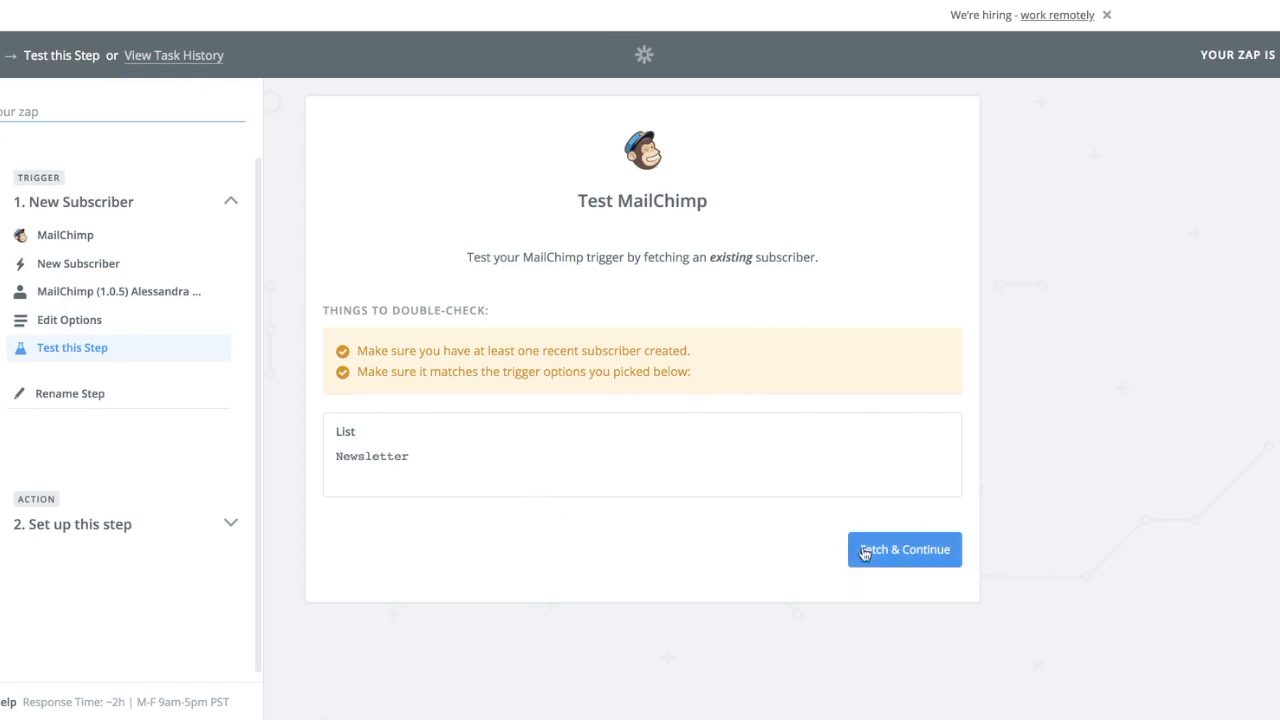
{"action": "left_click", "coordinate": [896, 555]}
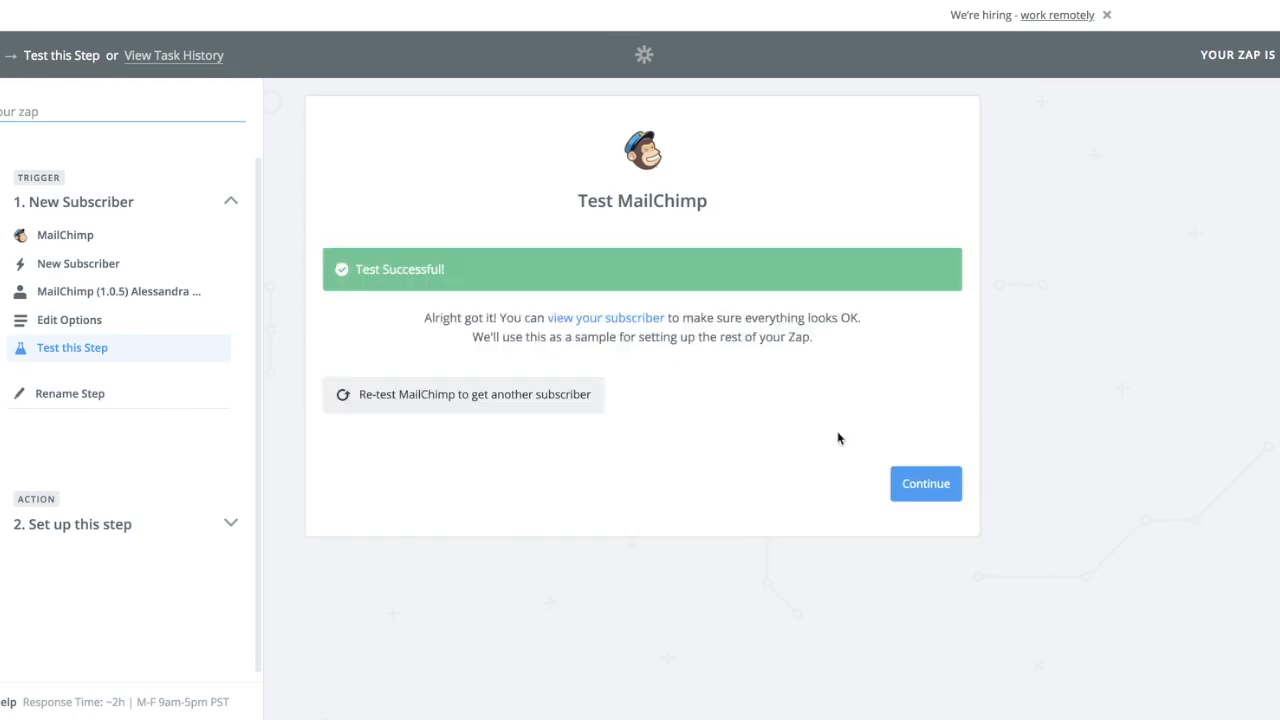
{"action": "left_click", "coordinate": [946, 492]}
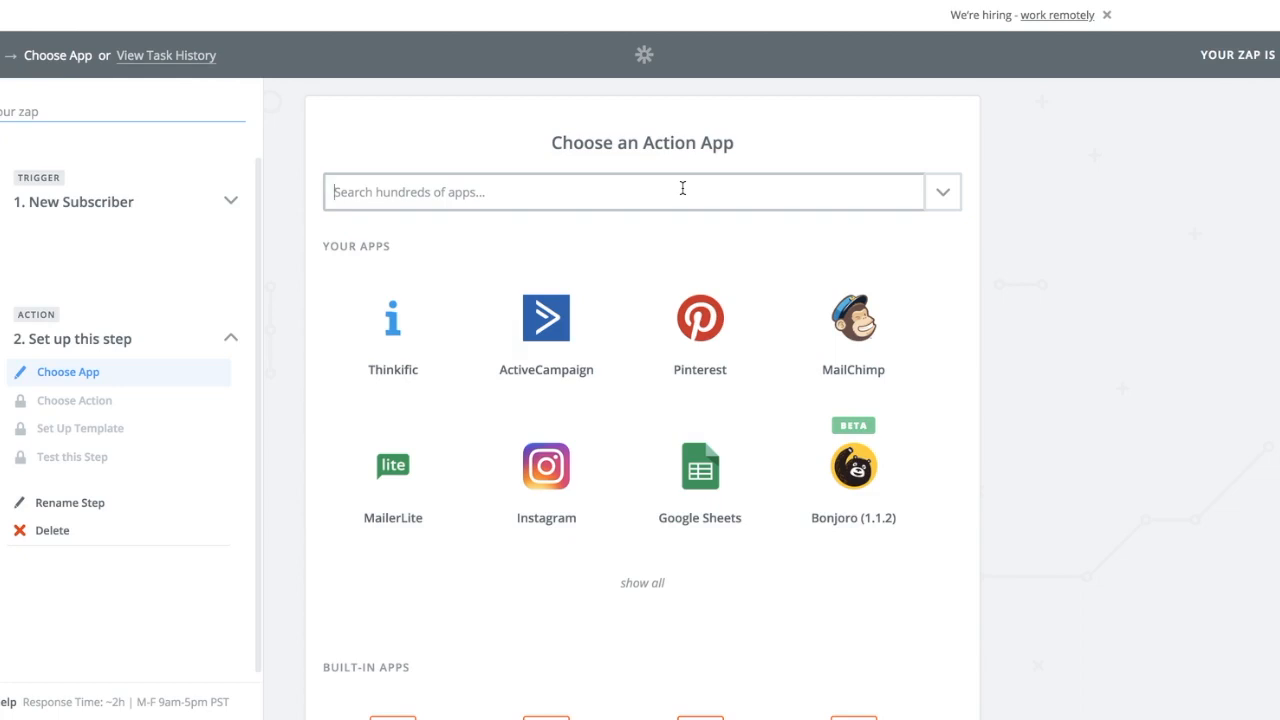
Search the action apps for "mailer" and choose MailerLite as the action app.
{"action": "type", "text": "ma"}
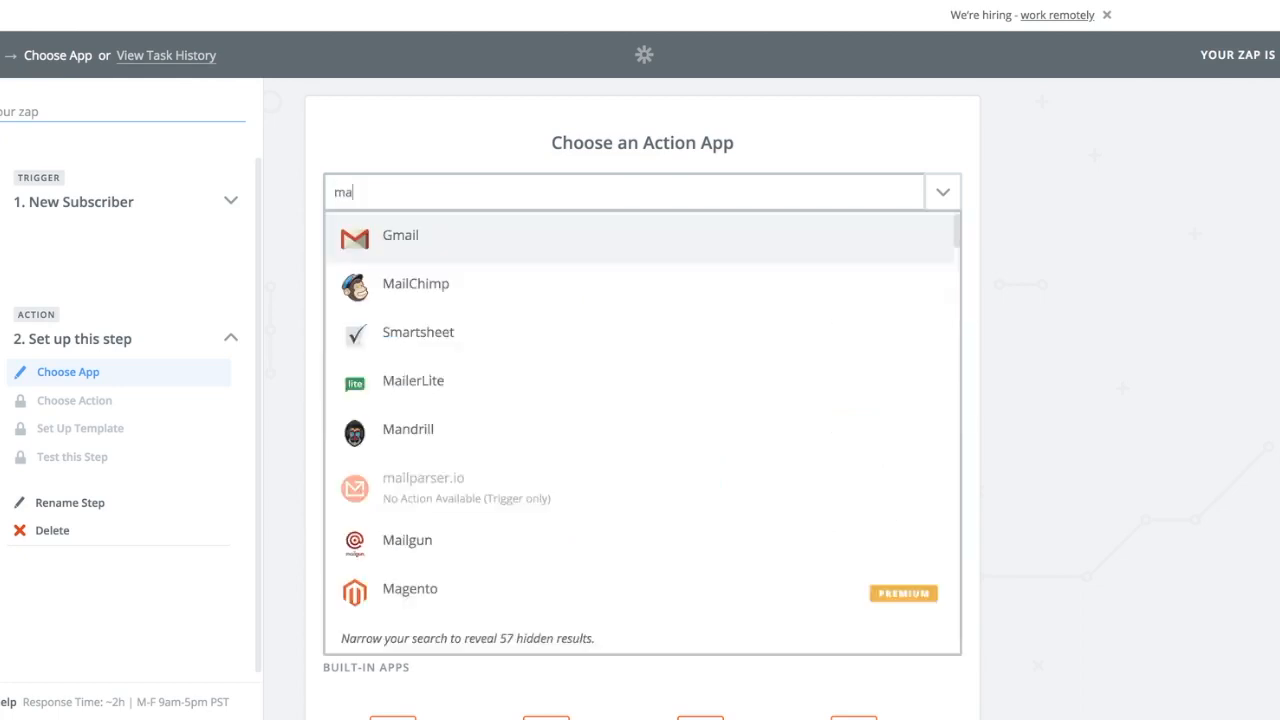
{"action": "type", "text": "iler"}
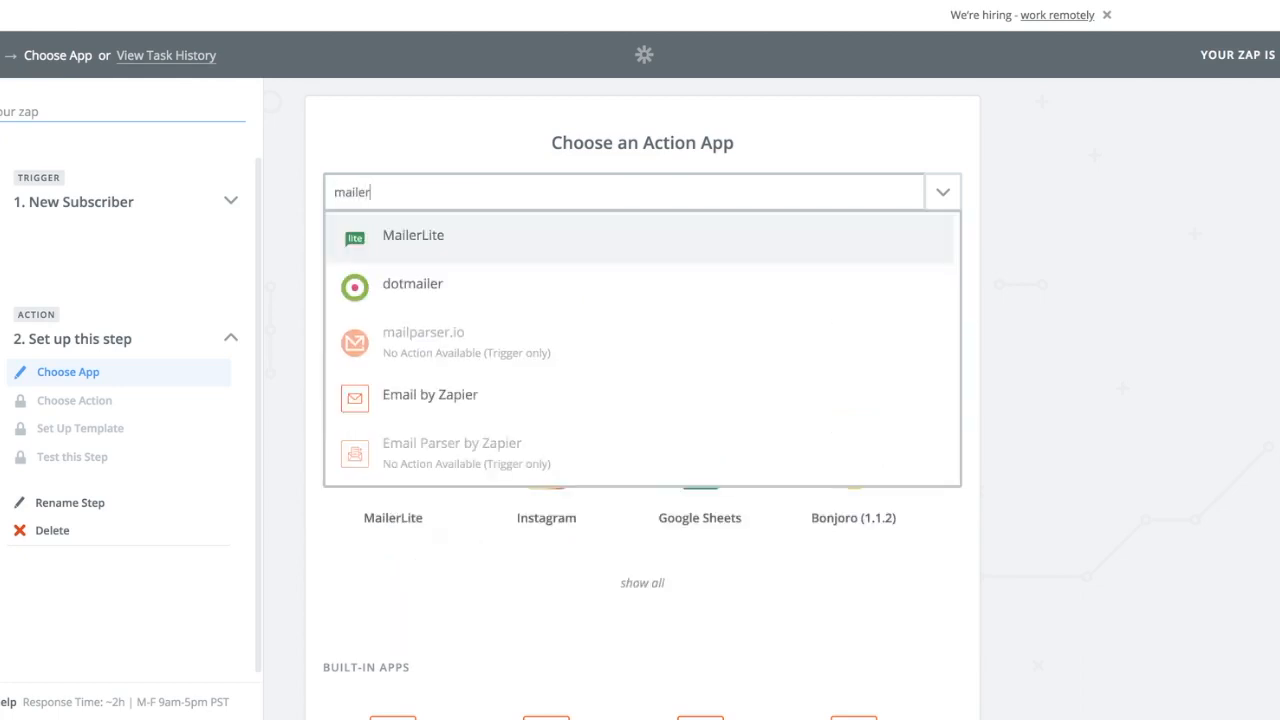
{"action": "left_click", "coordinate": [548, 243]}
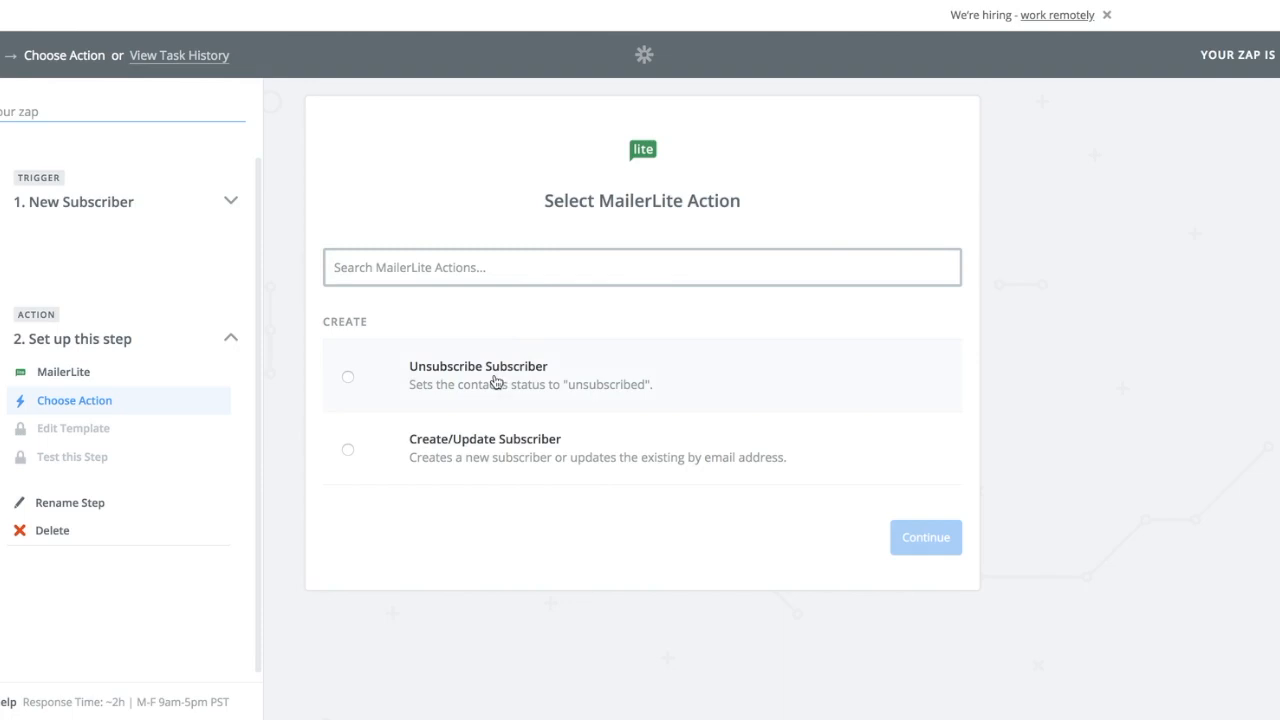
Set the MailerLite action to Create/Update Subscriber and save it with MailerLite Account #1.
{"action": "left_click", "coordinate": [485, 450]}
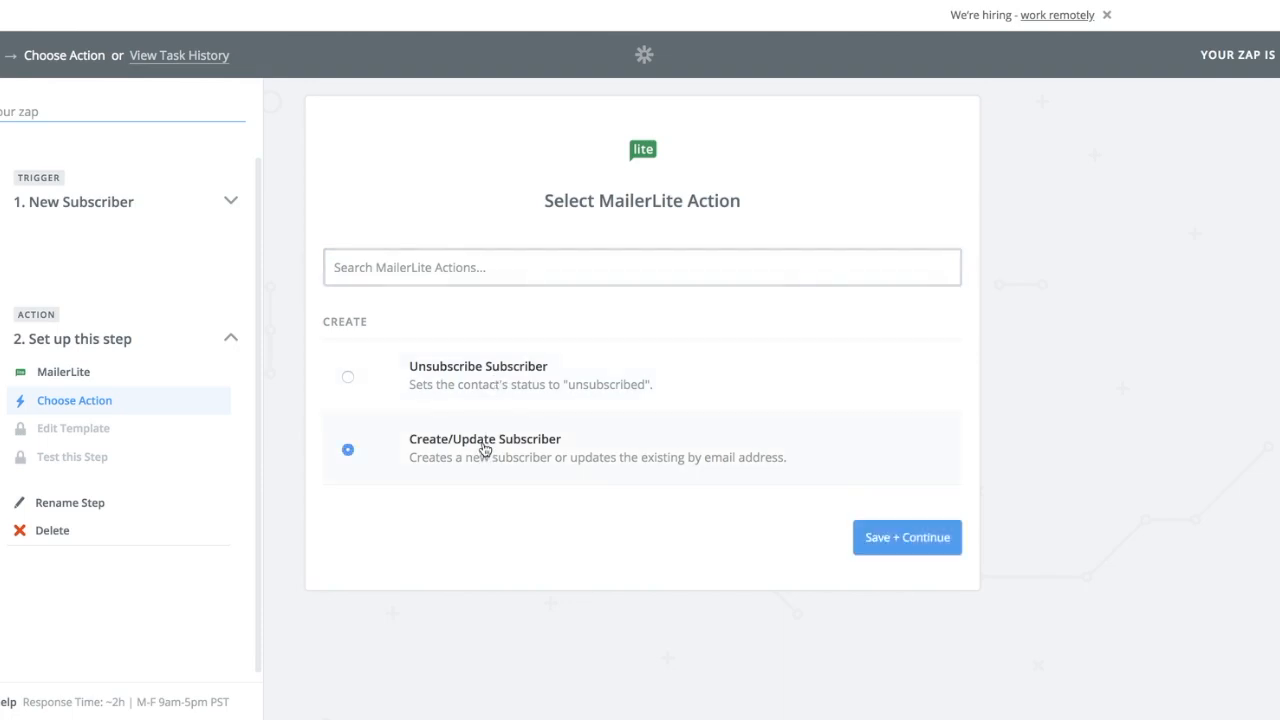
{"action": "left_click", "coordinate": [917, 546]}
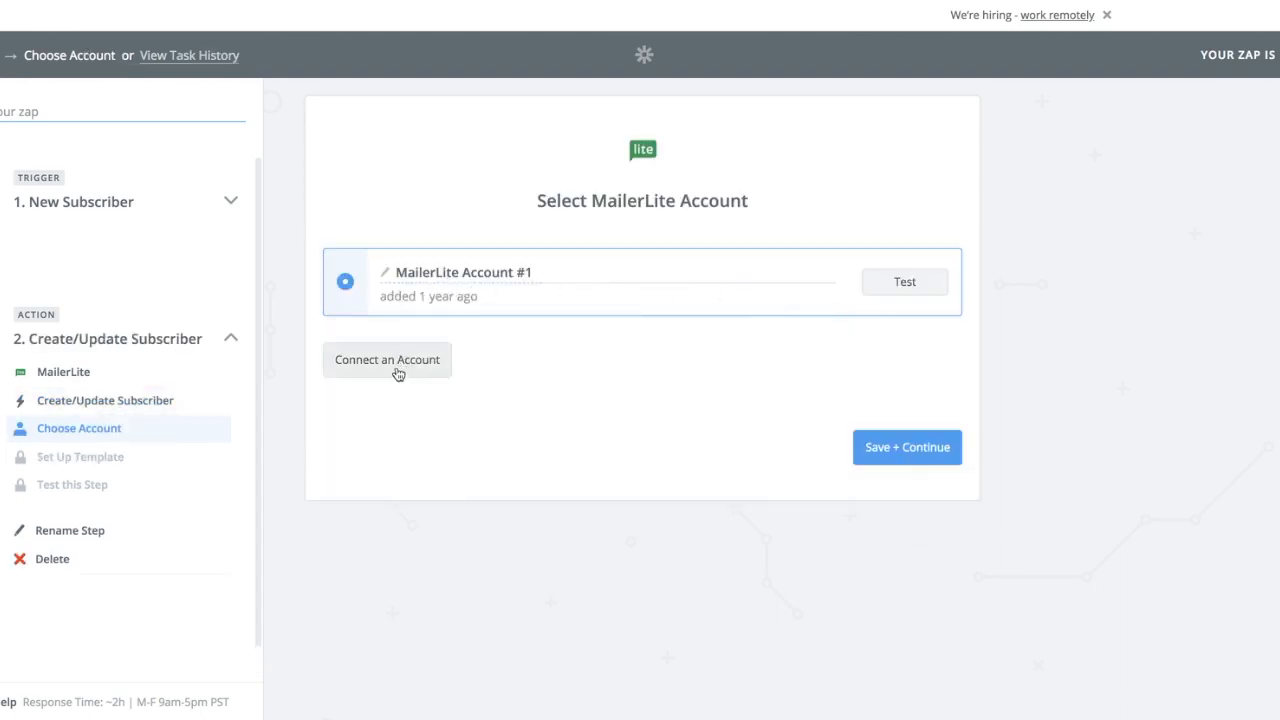
{"action": "left_click", "coordinate": [920, 450]}
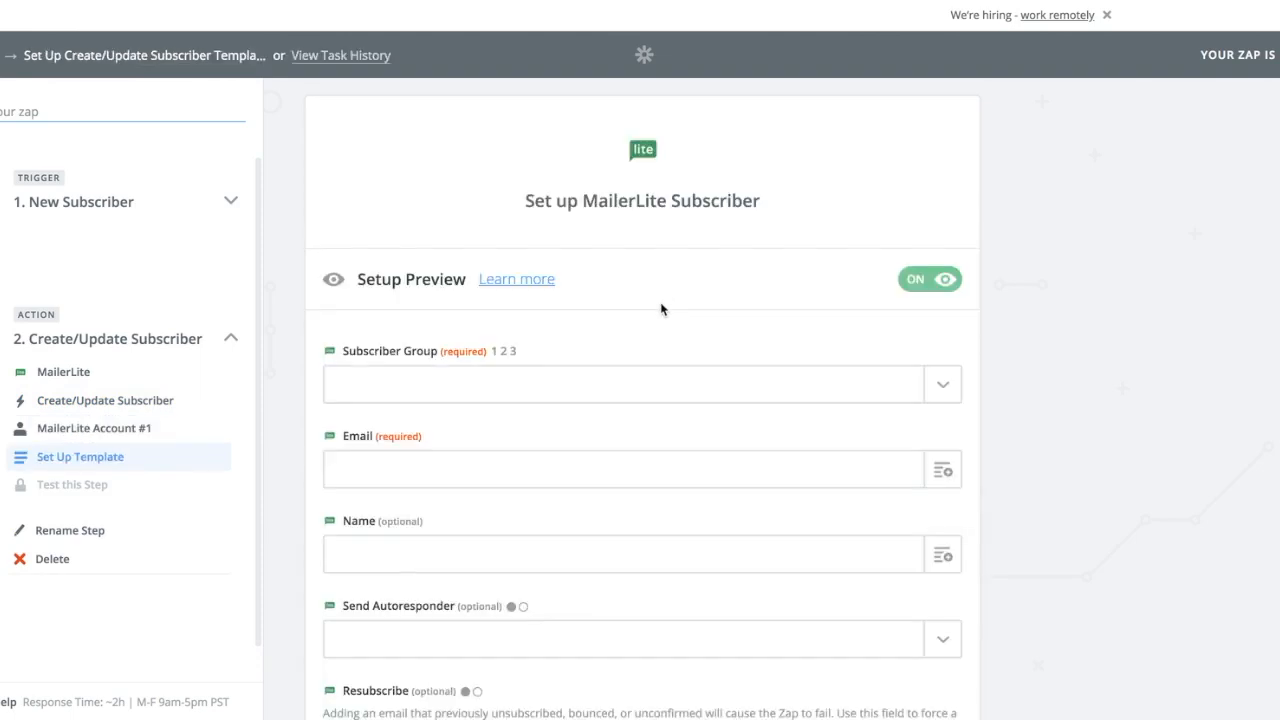
Set the Subscriber Group in the MailerLite subscriber template to Monthly Newsletter.
{"action": "scroll", "coordinate": [661, 309], "scroll_direction": "down", "scroll_amount": 1}
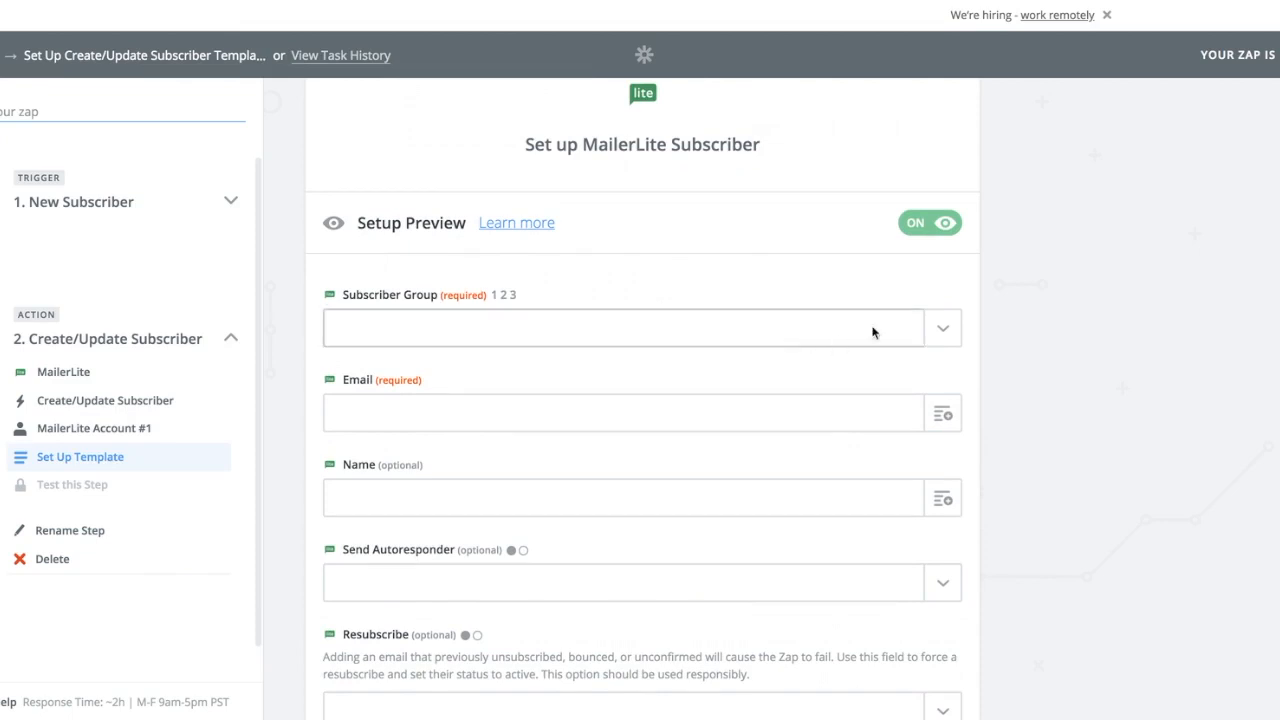
{"action": "left_click", "coordinate": [945, 335]}
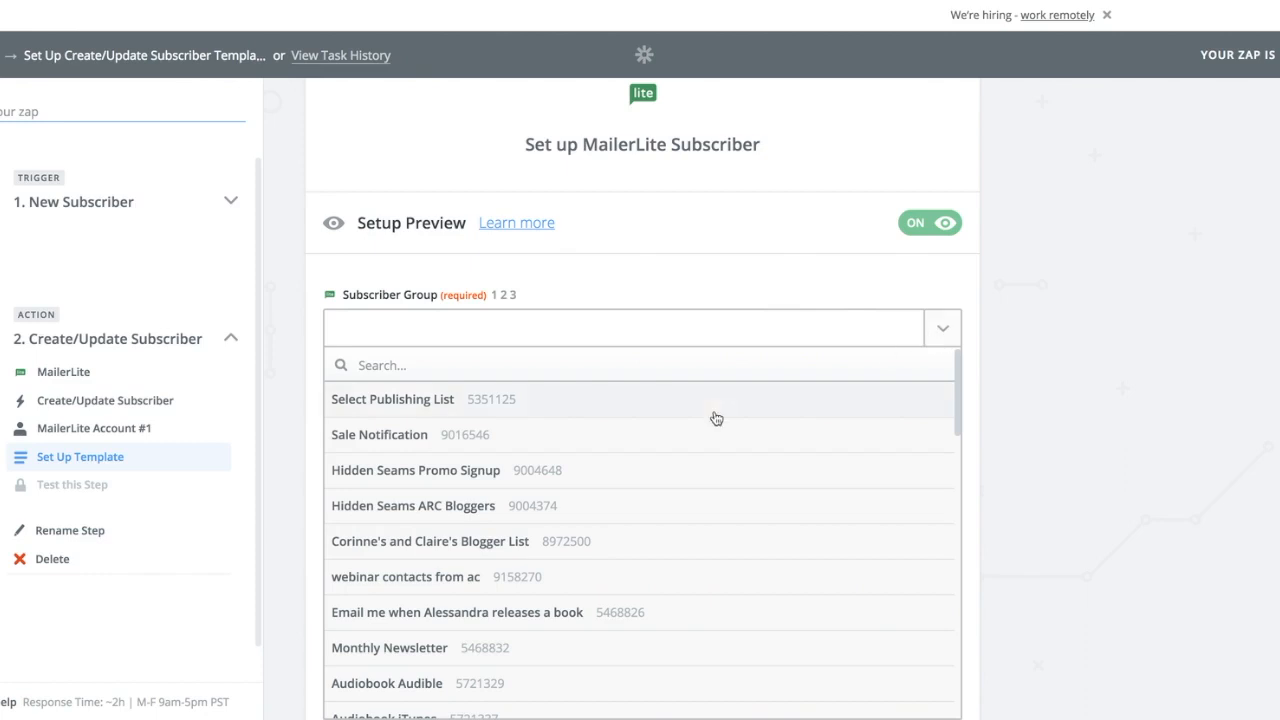
{"action": "scroll", "coordinate": [643, 534], "scroll_direction": "down", "scroll_amount": 3}
{"action": "scroll", "coordinate": [588, 677], "scroll_direction": "down", "scroll_amount": 5}
{"action": "scroll", "coordinate": [590, 678], "scroll_direction": "up", "scroll_amount": 8}
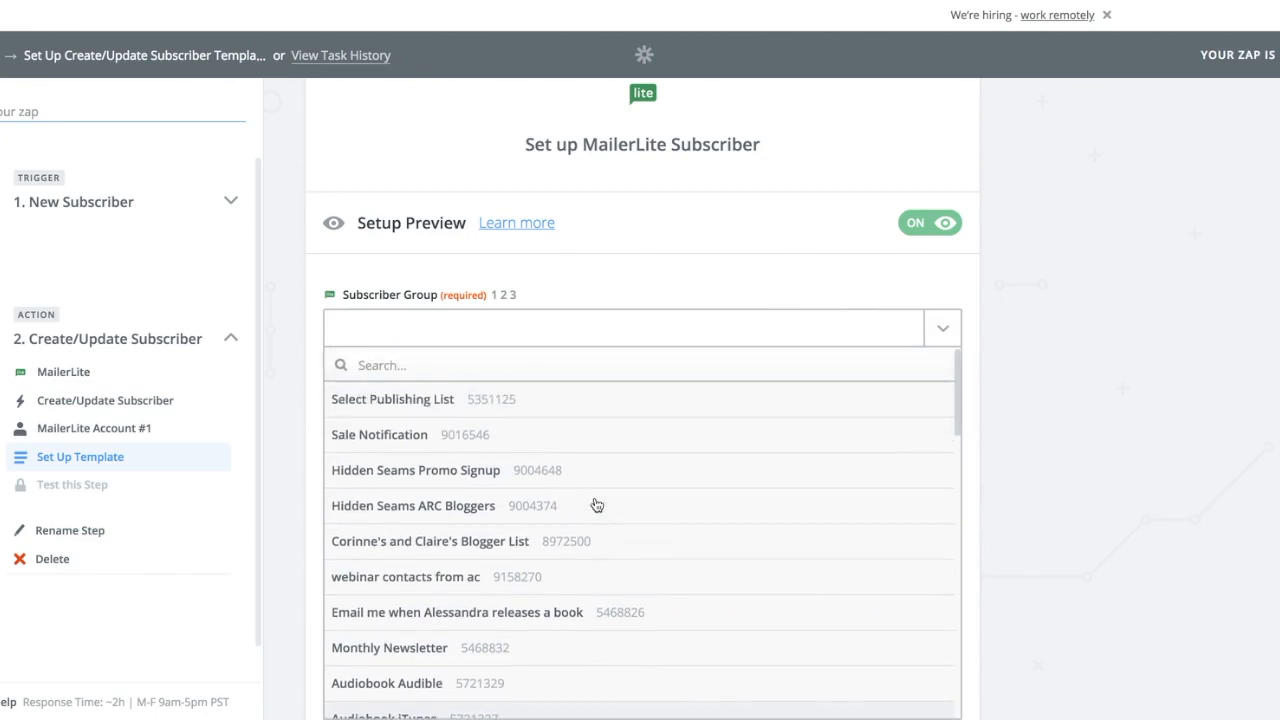
{"action": "scroll", "coordinate": [597, 505], "scroll_direction": "down", "scroll_amount": 2}
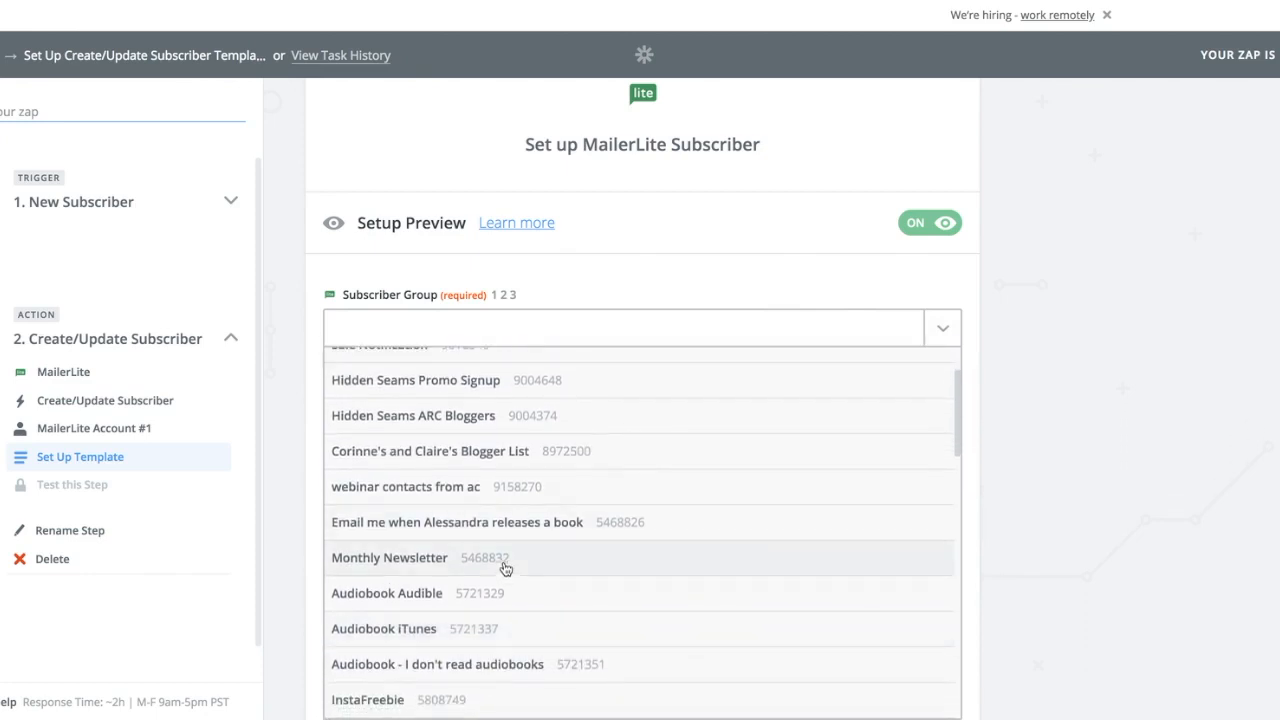
{"action": "left_click", "coordinate": [504, 567]}
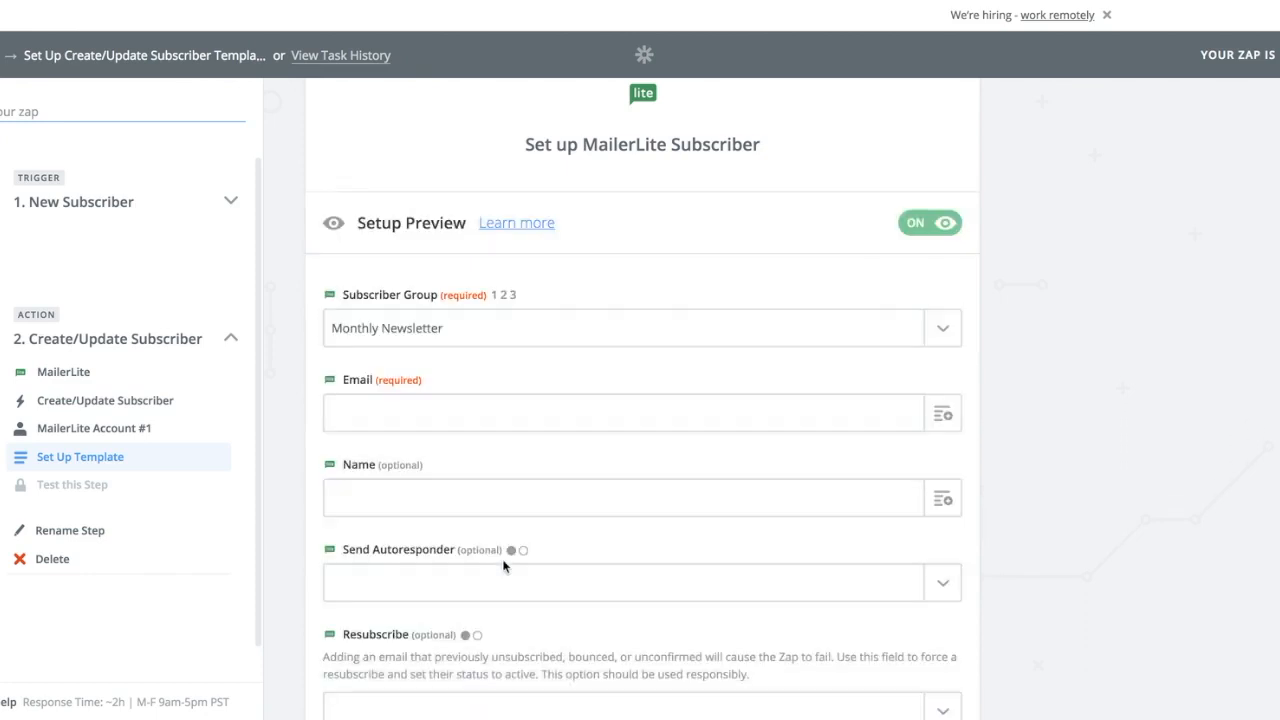
Map the template's required Email field to the Email value from the MailChimp New Subscriber trigger and continue past the optional fields.
{"action": "left_click", "coordinate": [943, 416]}
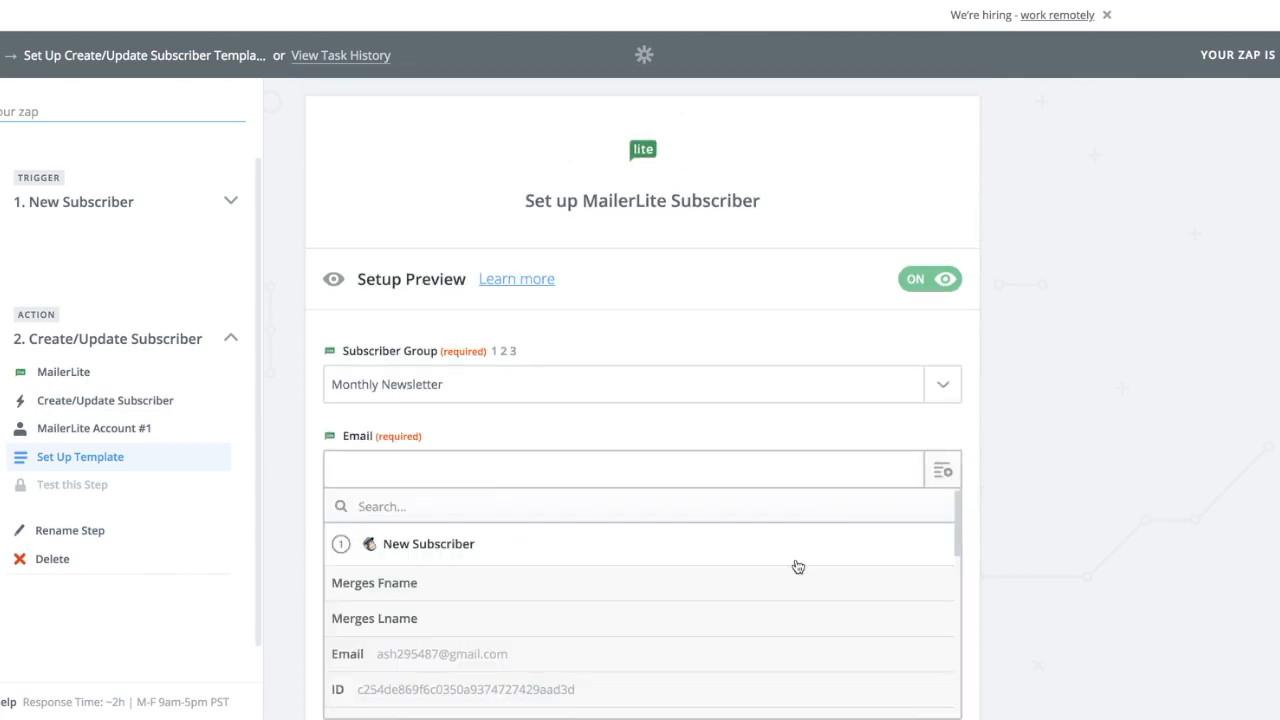
{"action": "left_click", "coordinate": [745, 652]}
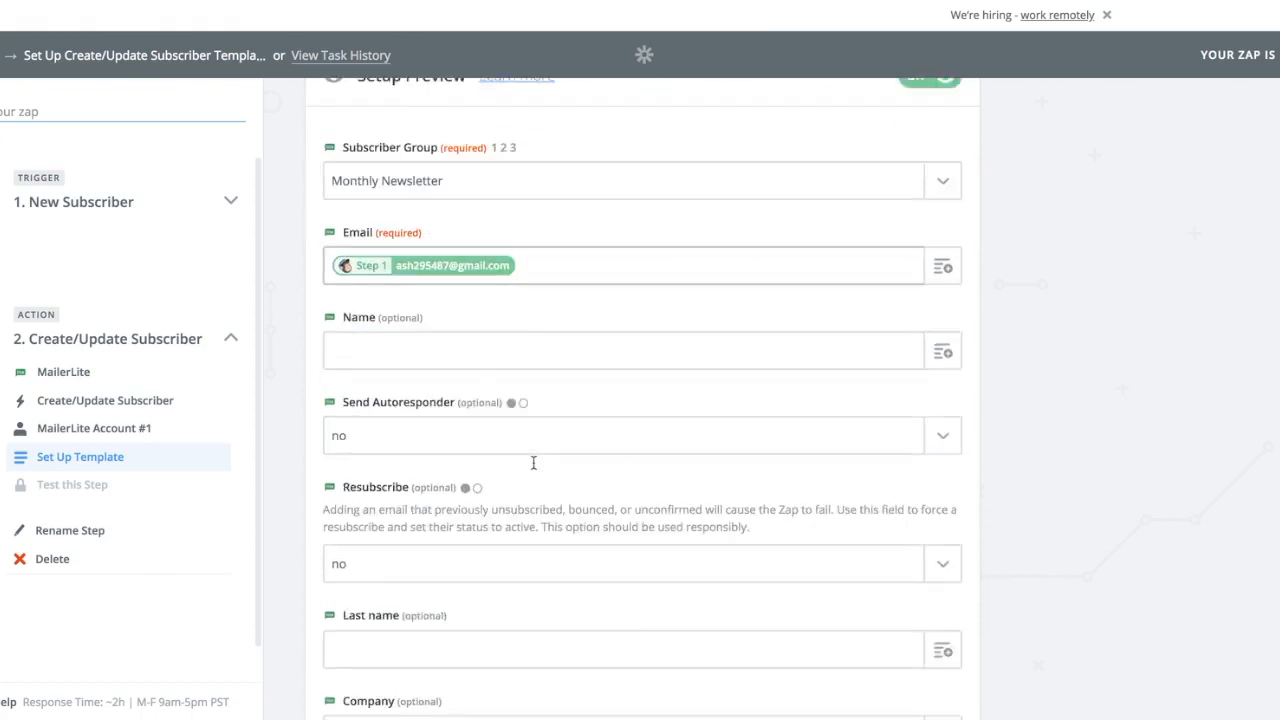
{"action": "scroll", "coordinate": [532, 461], "scroll_direction": "down", "scroll_amount": 7}
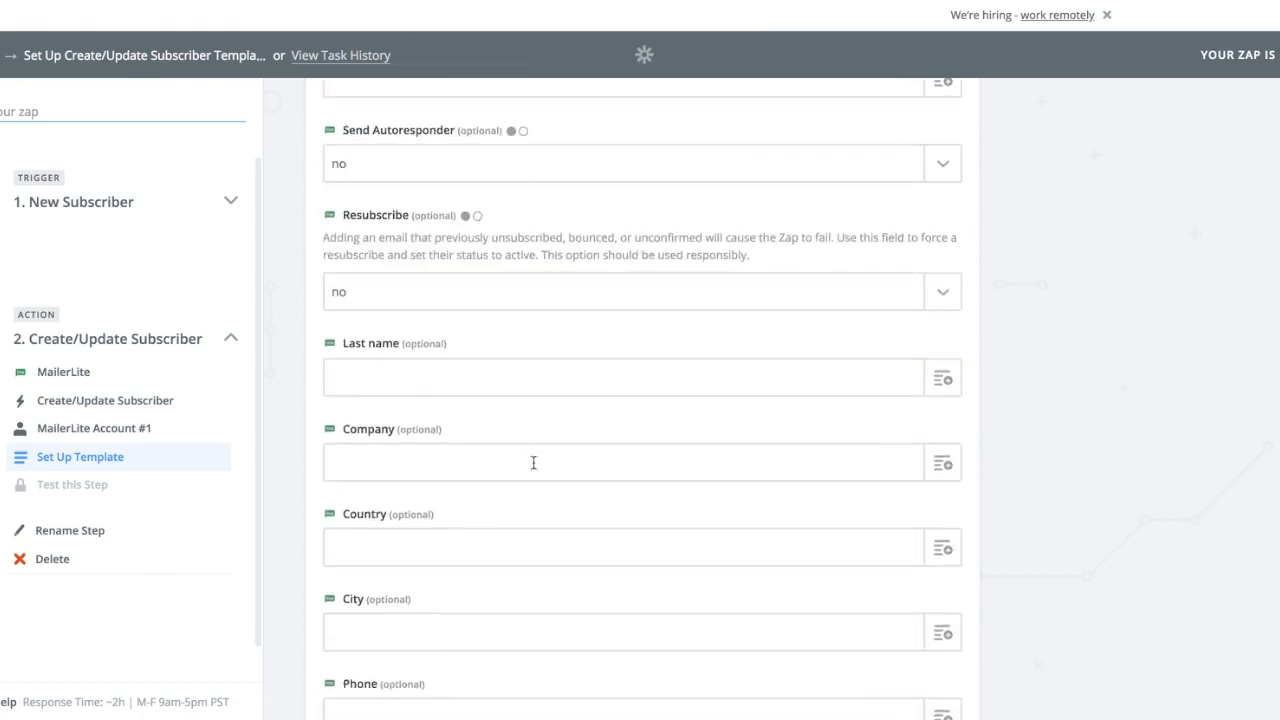
{"action": "scroll", "coordinate": [533, 462], "scroll_direction": "down", "scroll_amount": 10}
{"action": "left_click", "coordinate": [932, 647]}
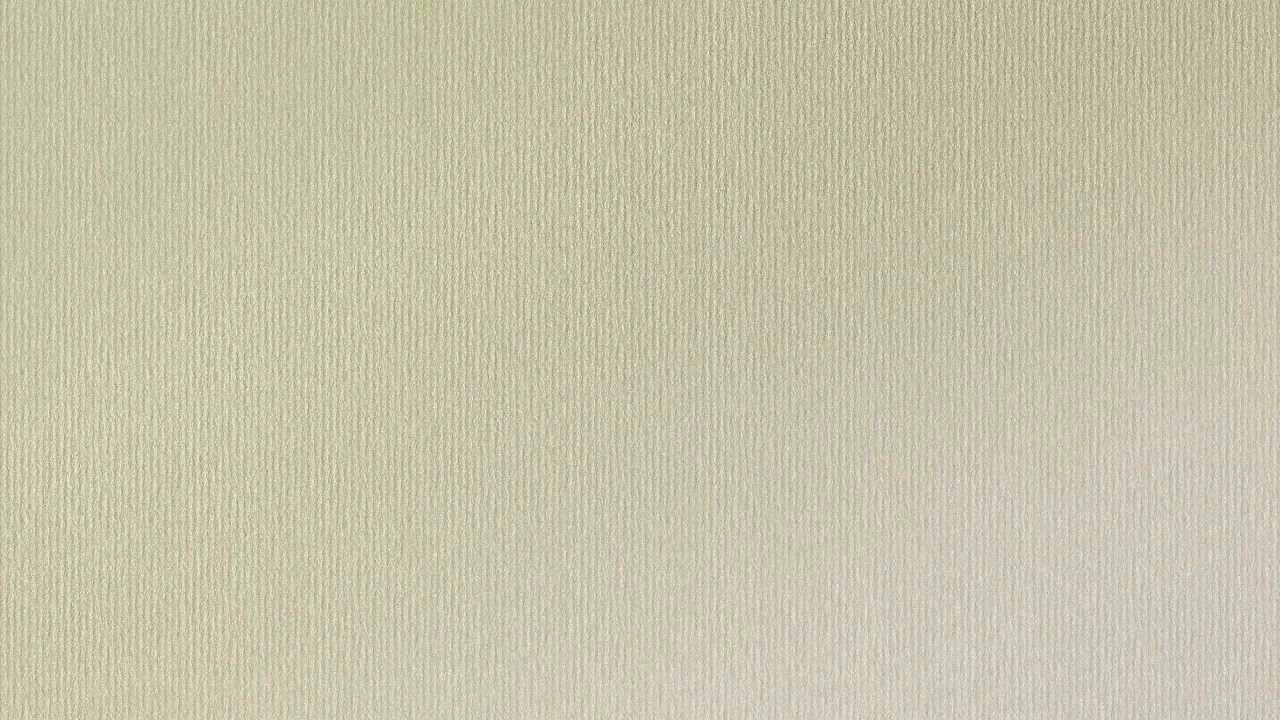